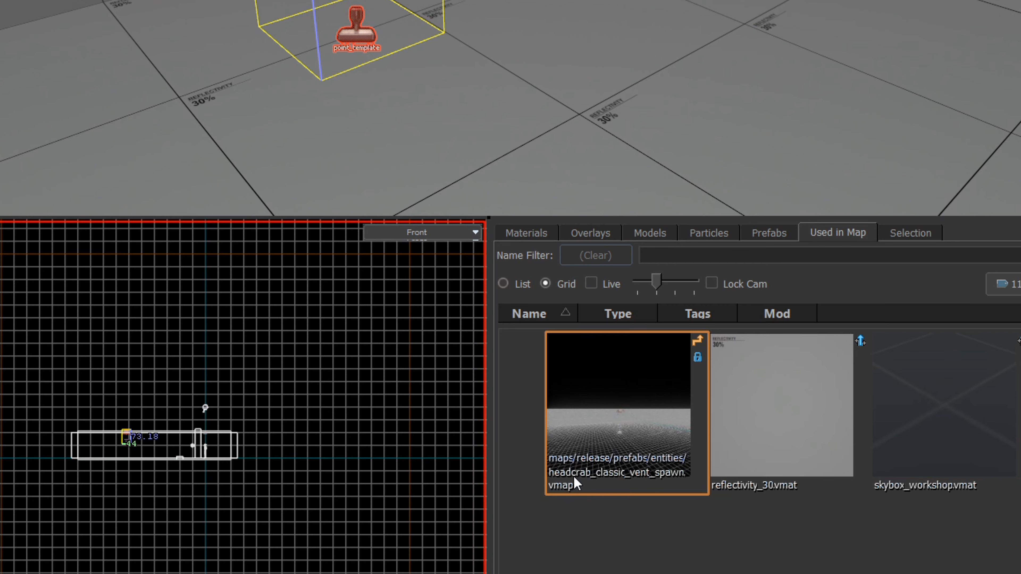
Open the headcrab_classic_vent_spawn.vmap prefab and save it under the same name in the aspintest addon's maps/prefabs folder.
{"action": "double_click", "coordinate": [610, 377]}
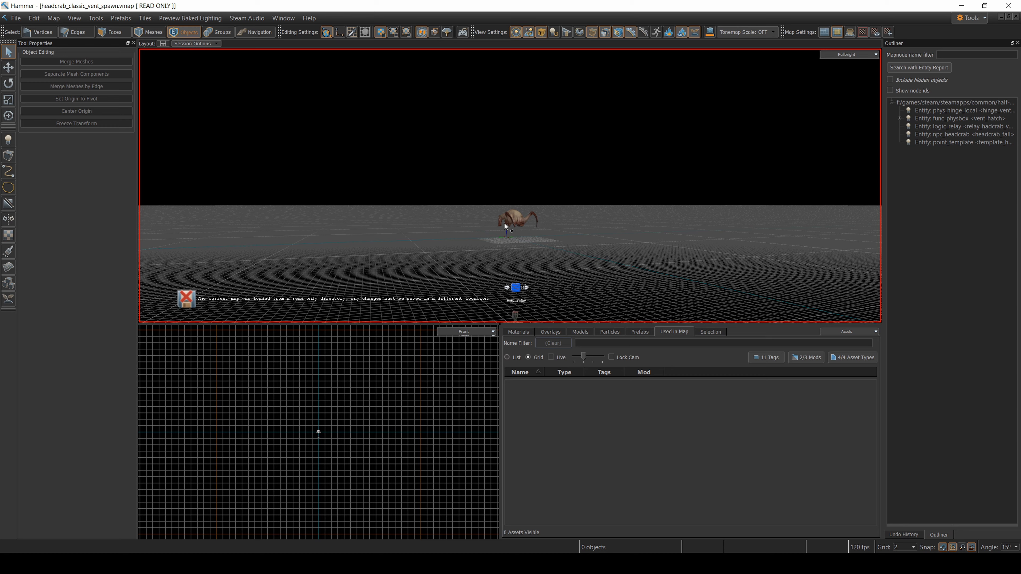
{"action": "left_click", "coordinate": [16, 19]}
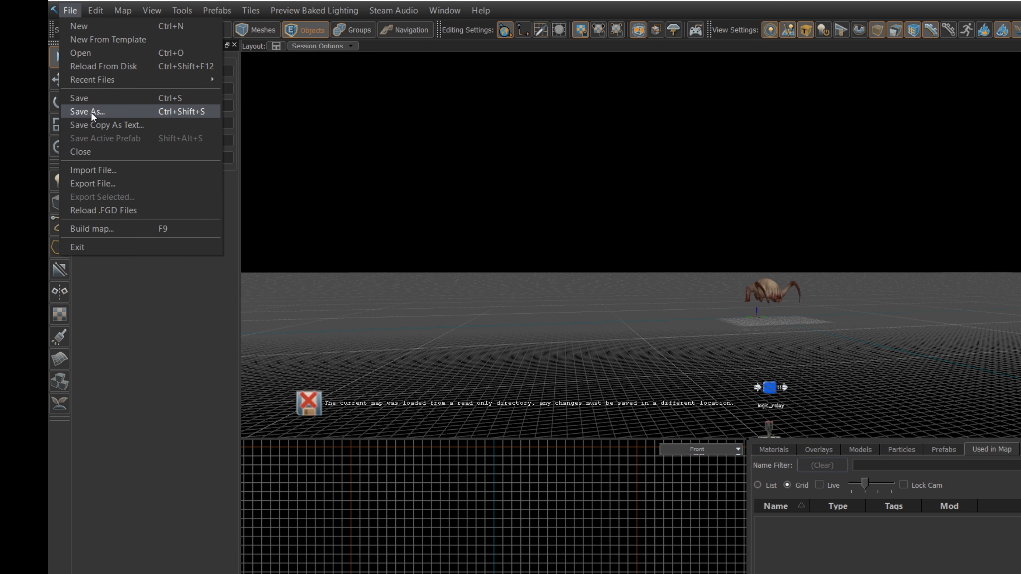
{"action": "left_click", "coordinate": [92, 114]}
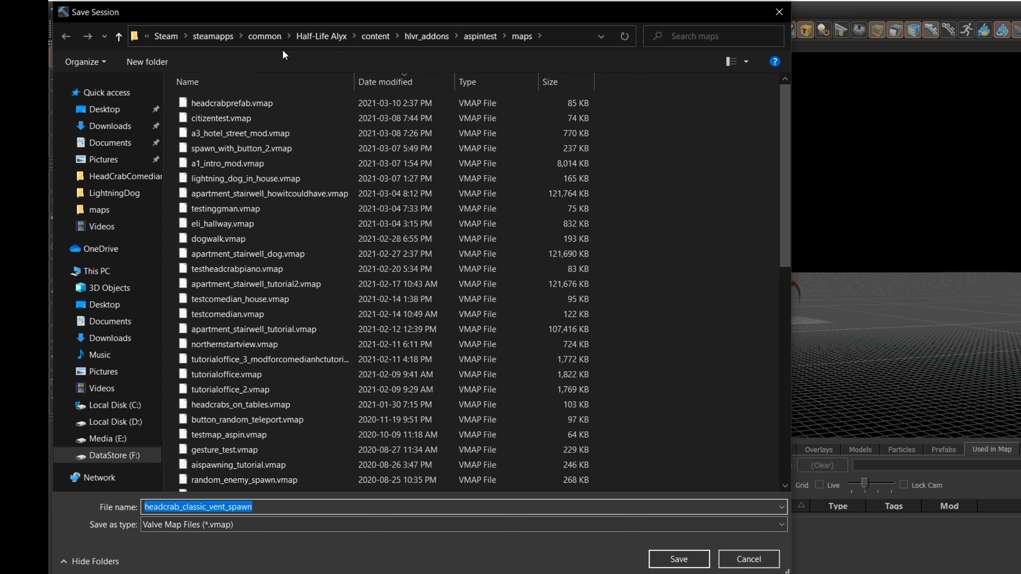
{"action": "left_click", "coordinate": [264, 507]}
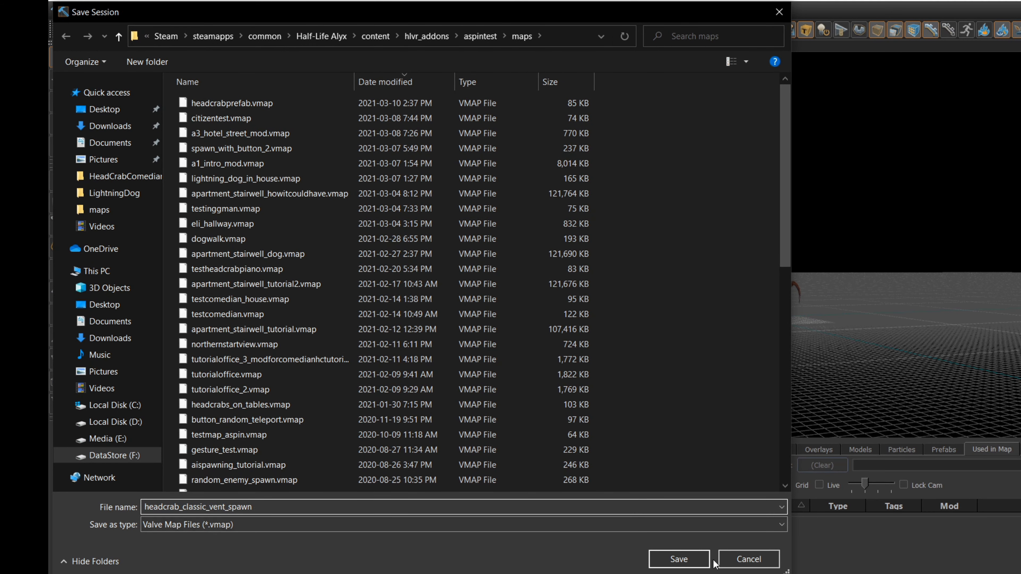
{"action": "scroll", "coordinate": [572, 229], "scroll_direction": "down", "scroll_amount": 5}
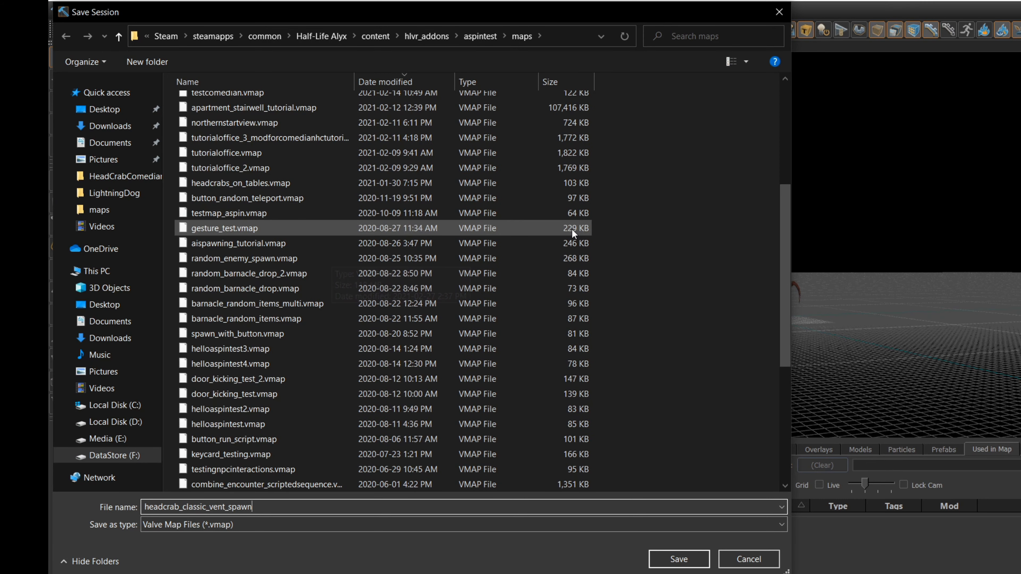
{"action": "scroll", "coordinate": [572, 231], "scroll_direction": "down", "scroll_amount": 5}
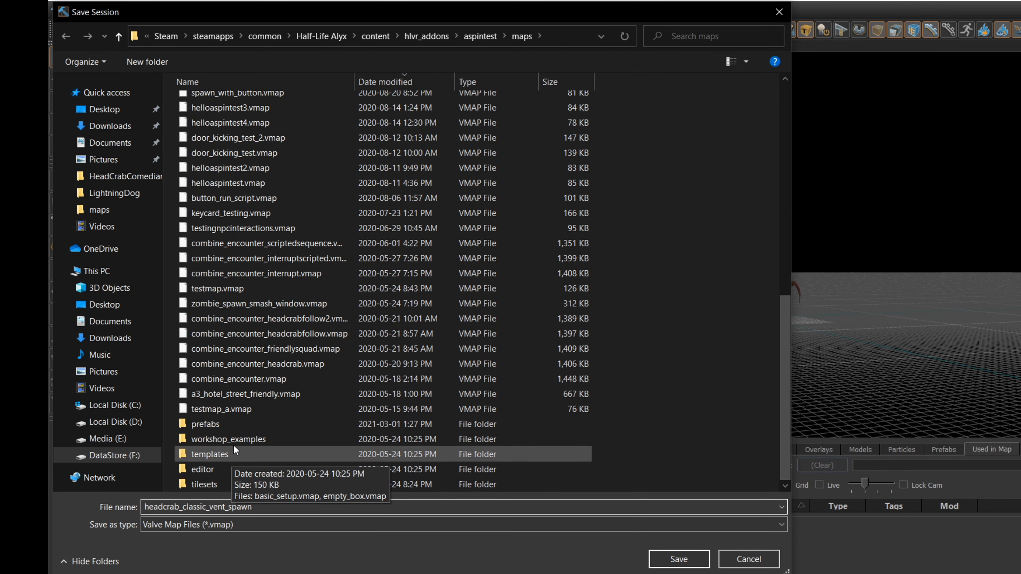
{"action": "double_click", "coordinate": [226, 420]}
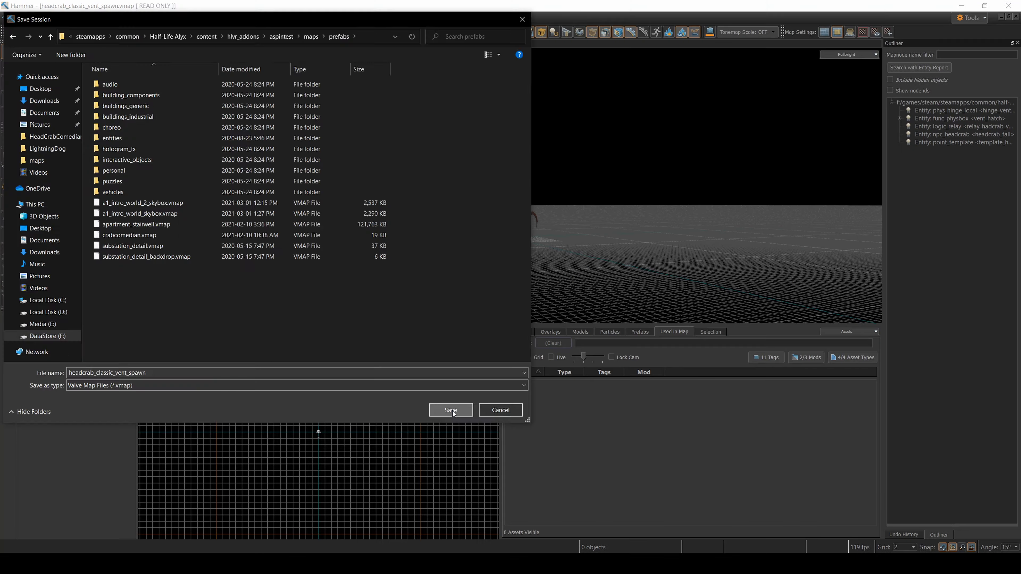
{"action": "left_click", "coordinate": [680, 559]}
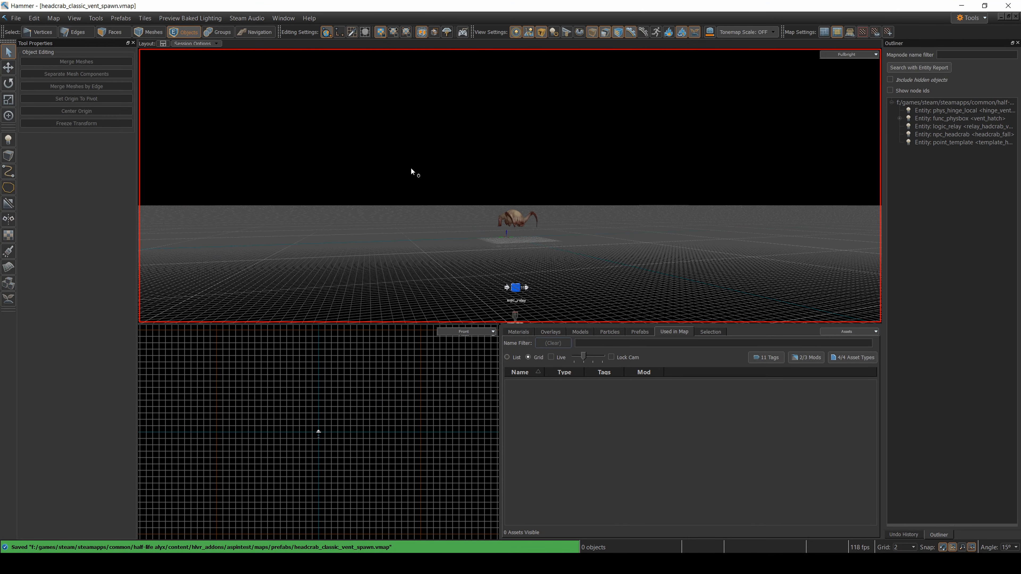
Open the object properties of the headcrab entity above the vent hatch.
{"action": "key", "text": "z"}
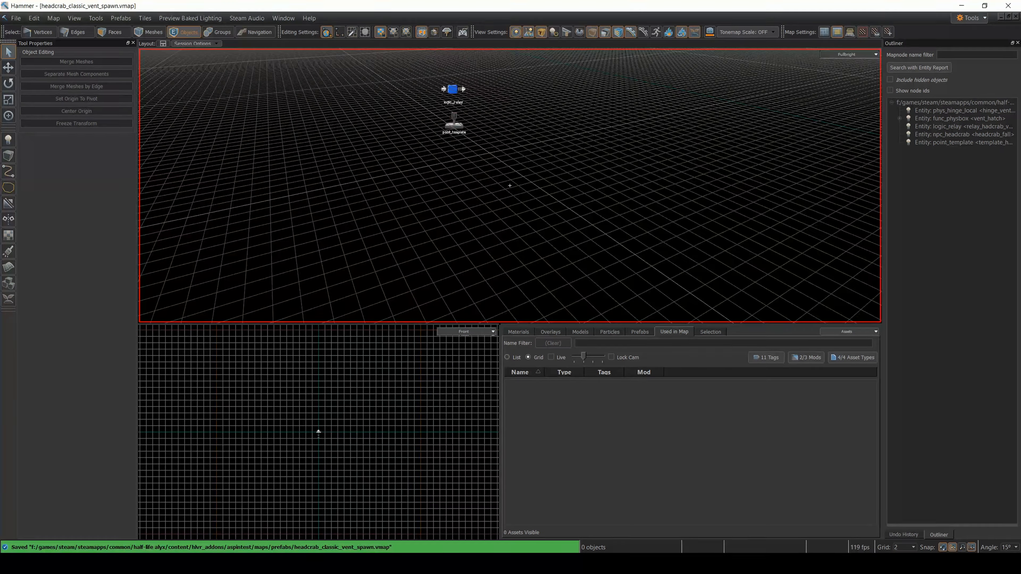
{"action": "key", "text": "w"}
{"action": "key", "text": "w"}
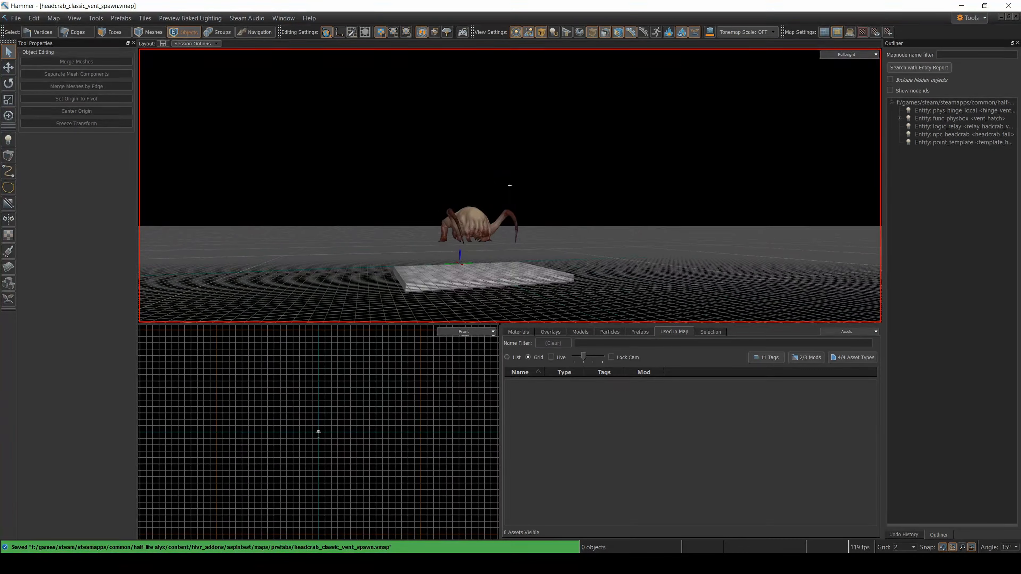
{"action": "key", "text": "z"}
{"action": "key", "text": "w"}
{"action": "left_click", "coordinate": [487, 188]}
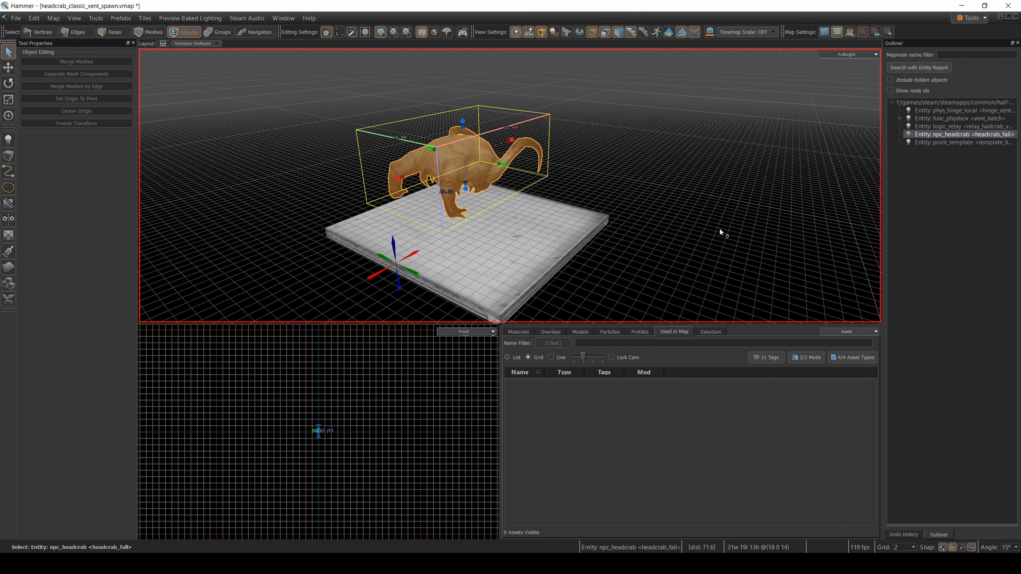
{"action": "double_click", "coordinate": [458, 153]}
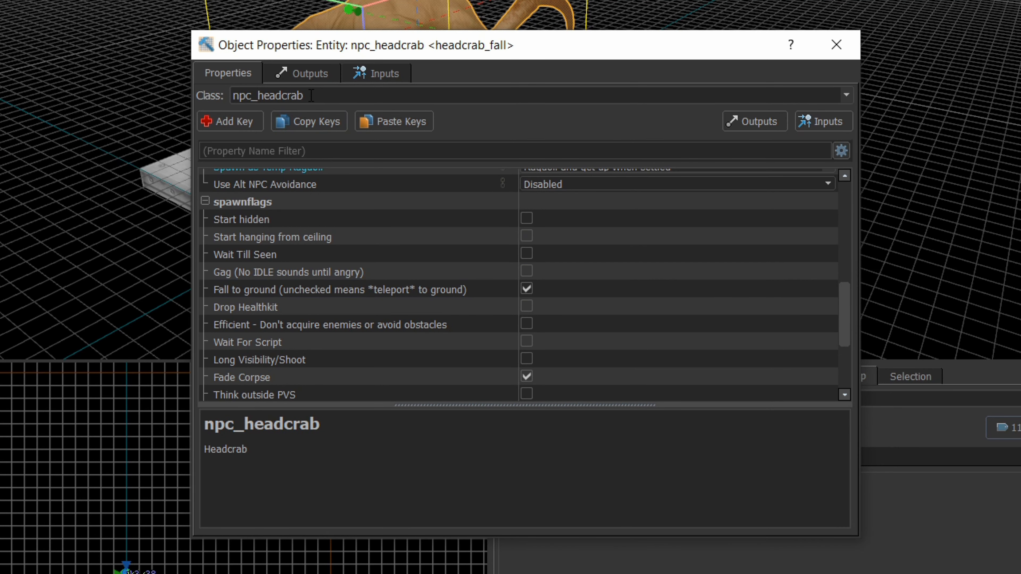
Change the headcrab entity's class to npc_headcrab_armored.
{"action": "left_click_drag", "start_coordinate": [311, 96], "coordinate": [232, 97]}
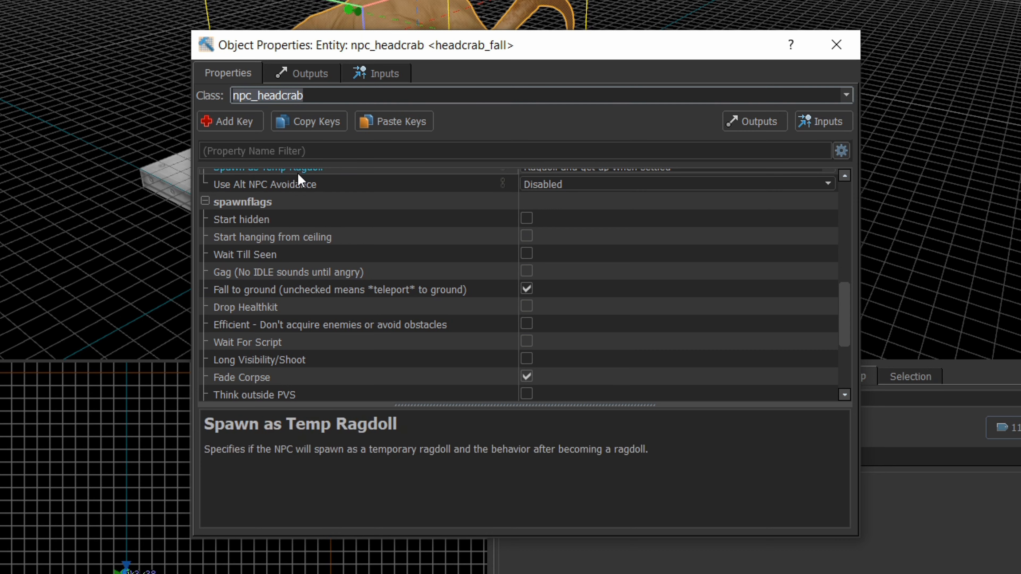
{"action": "left_click", "coordinate": [347, 97]}
{"action": "key", "text": "BackSpace"}
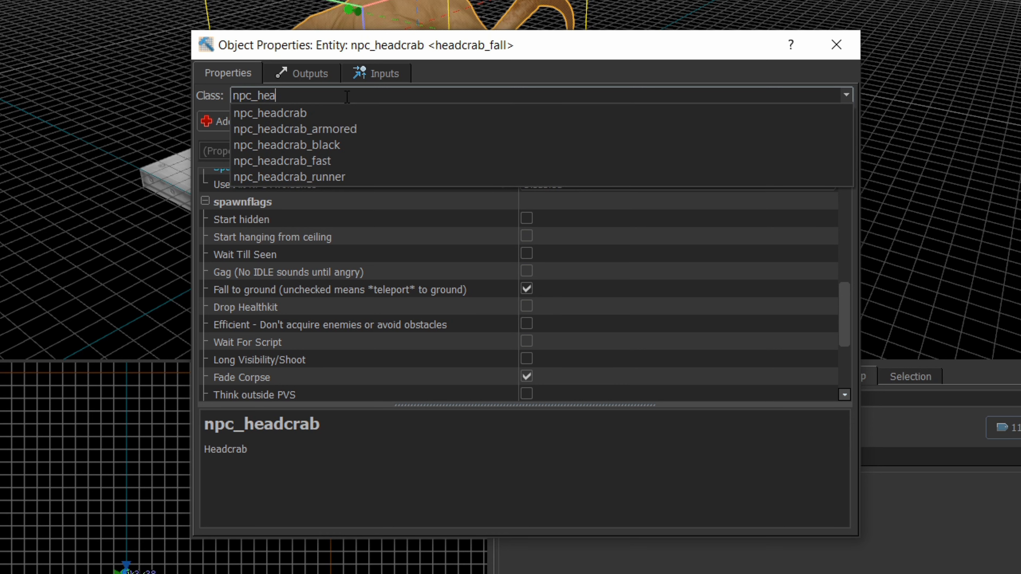
{"action": "key", "text": "BackSpace"}
{"action": "key", "text": "BackSpace"}
{"action": "key", "text": "Down"}
{"action": "key", "text": "Down"}
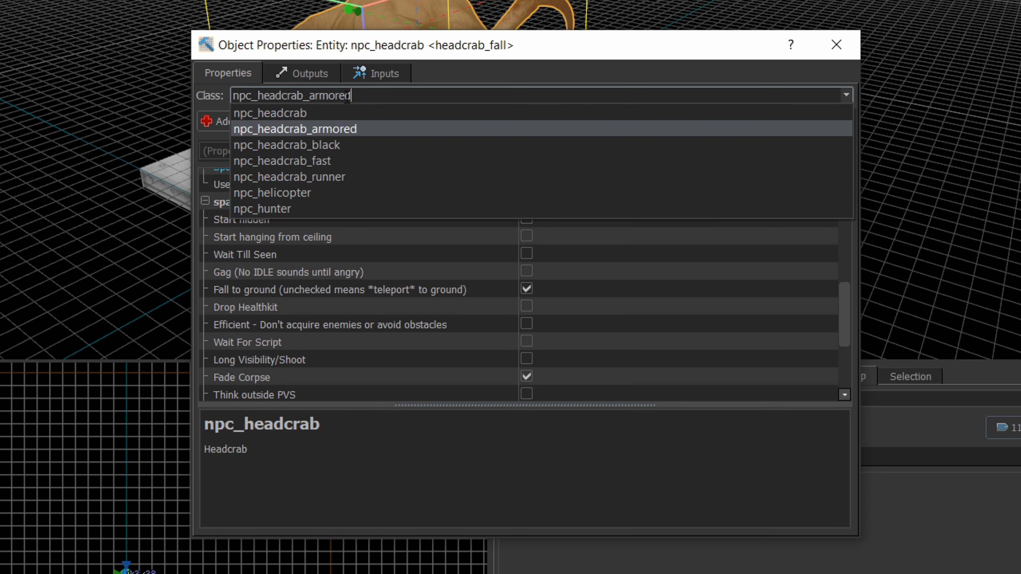
{"action": "key", "text": "Return"}
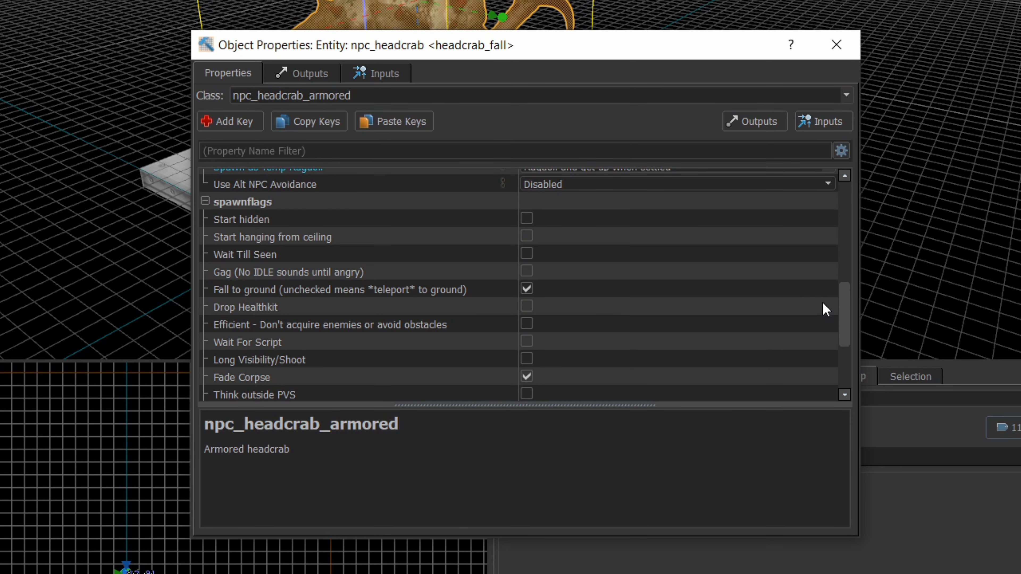
Review the armored headcrab's name, NPC properties and spawnflags, and close its properties.
{"action": "scroll", "coordinate": [611, 197], "scroll_direction": "up", "scroll_amount": 7}
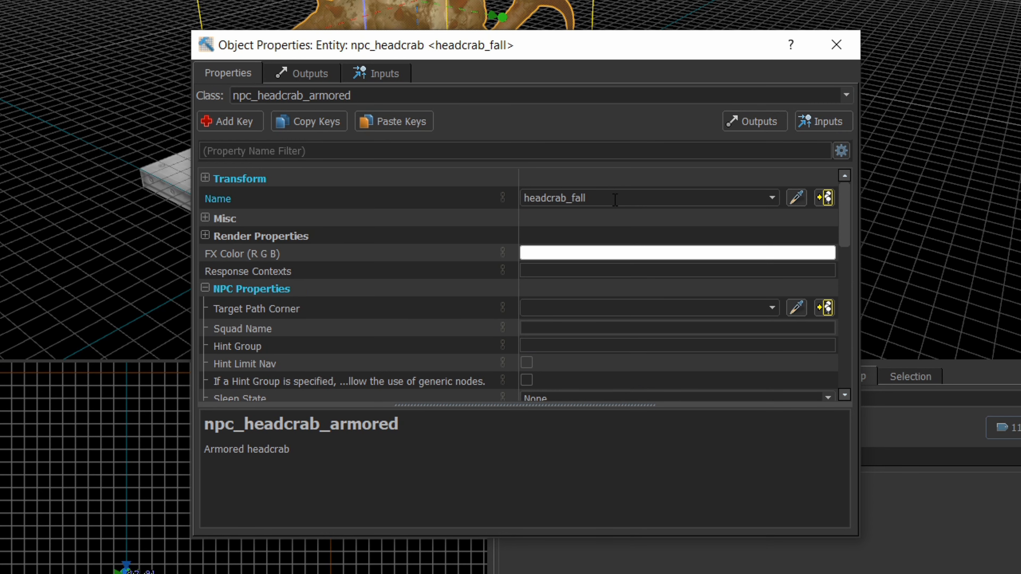
{"action": "left_click", "coordinate": [615, 199]}
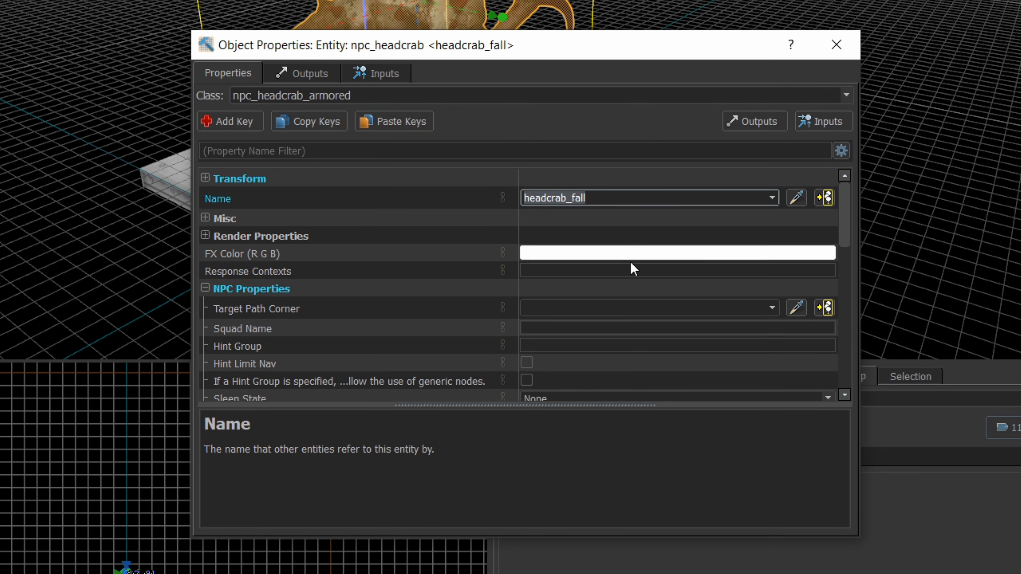
{"action": "left_click_drag", "start_coordinate": [846, 199], "coordinate": [846, 251]}
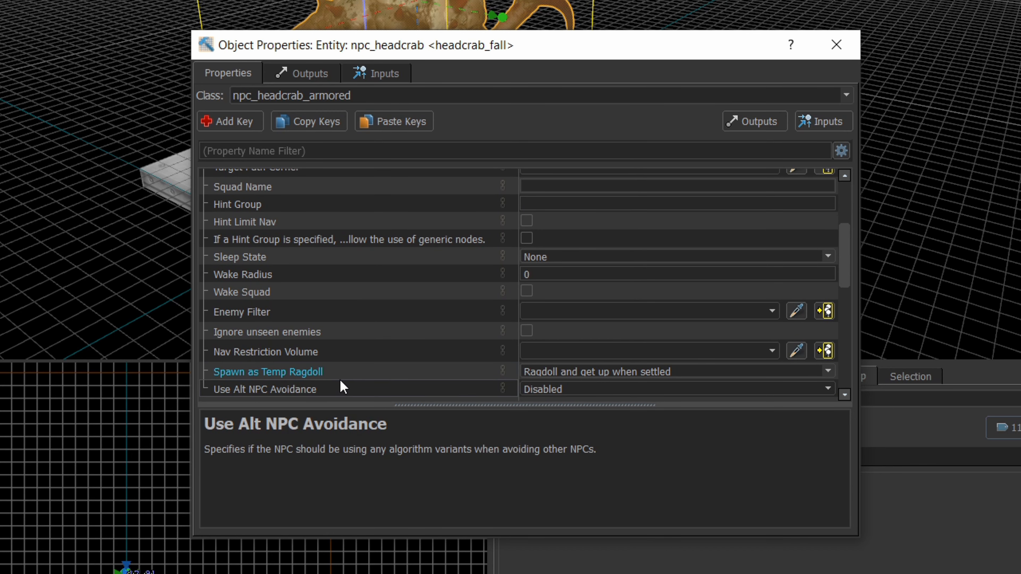
{"action": "left_click_drag", "start_coordinate": [851, 240], "coordinate": [841, 331]}
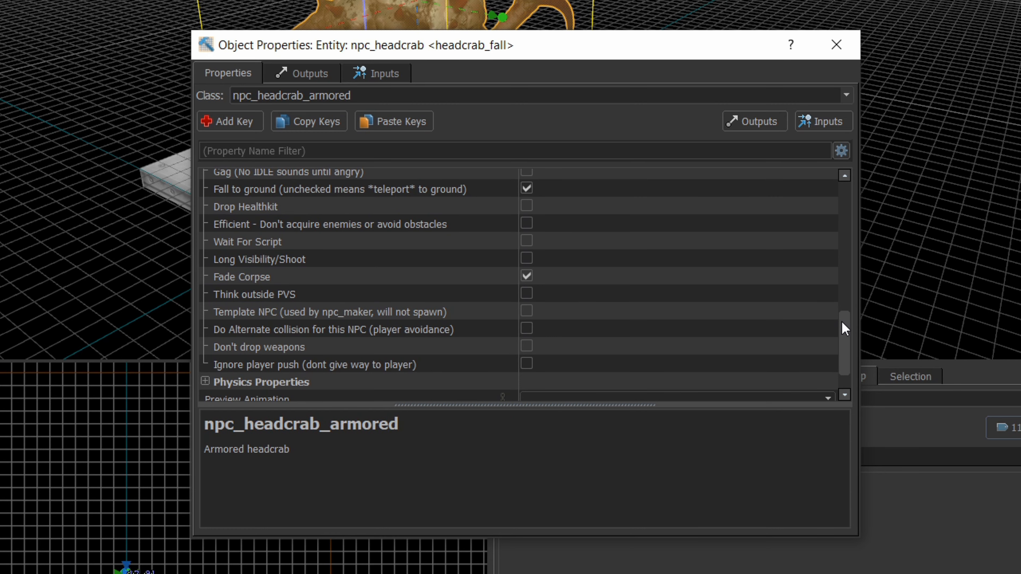
{"action": "scroll", "coordinate": [848, 368], "scroll_direction": "down", "scroll_amount": 1}
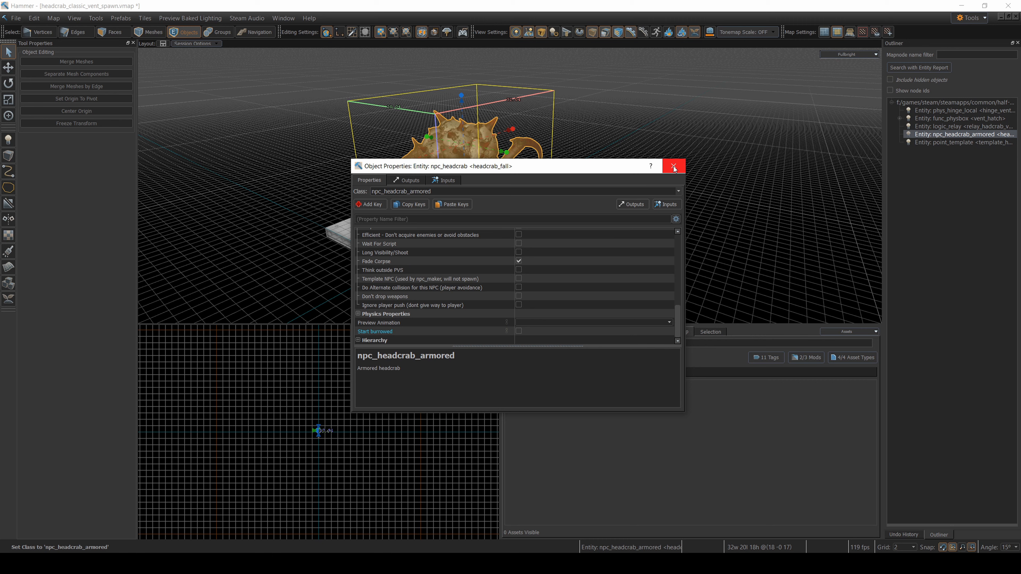
{"action": "left_click", "coordinate": [673, 167]}
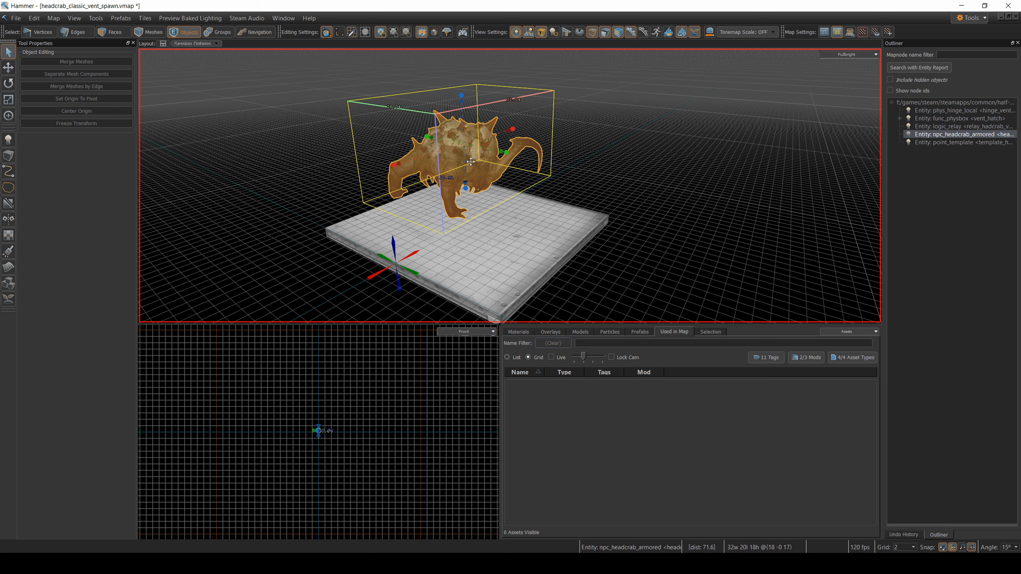
Save the modified prefab and build its map with the existing custom settings, and return to the editor from the game.
{"action": "left_click", "coordinate": [18, 19]}
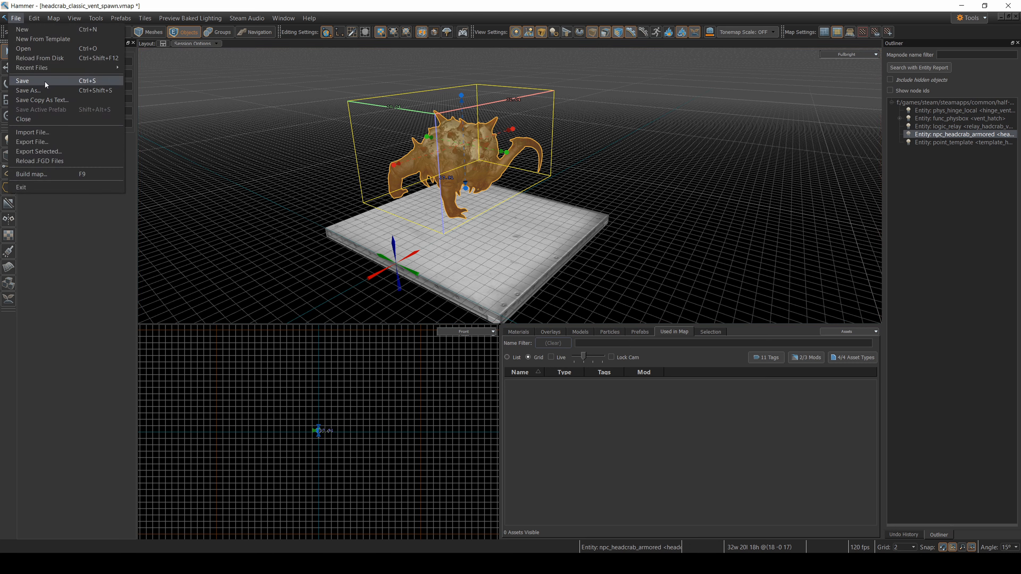
{"action": "left_click", "coordinate": [44, 81]}
{"action": "left_click", "coordinate": [16, 18]}
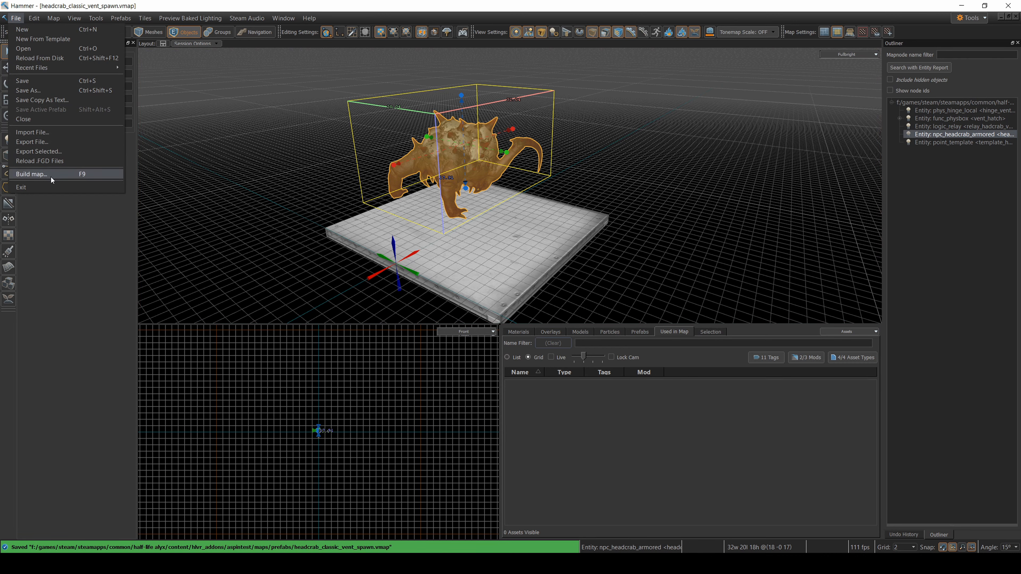
{"action": "left_click", "coordinate": [33, 173]}
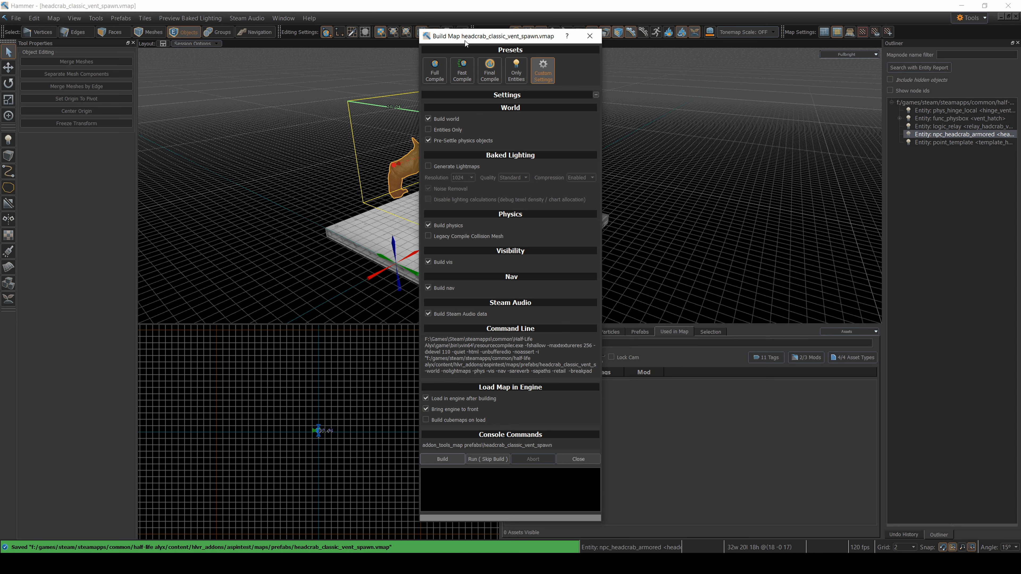
{"action": "left_click", "coordinate": [449, 460]}
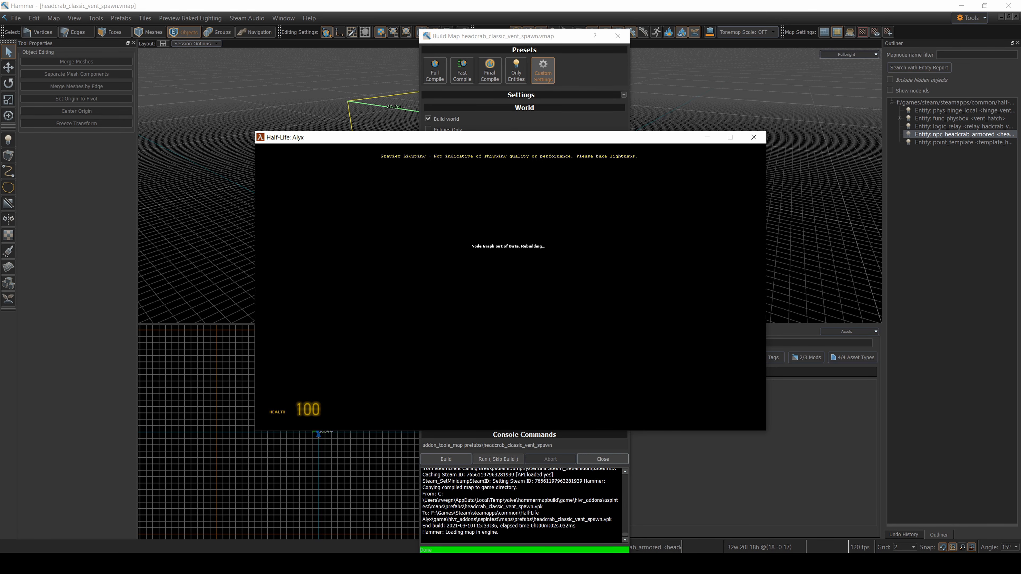
{"action": "key", "text": "alt+Tab"}
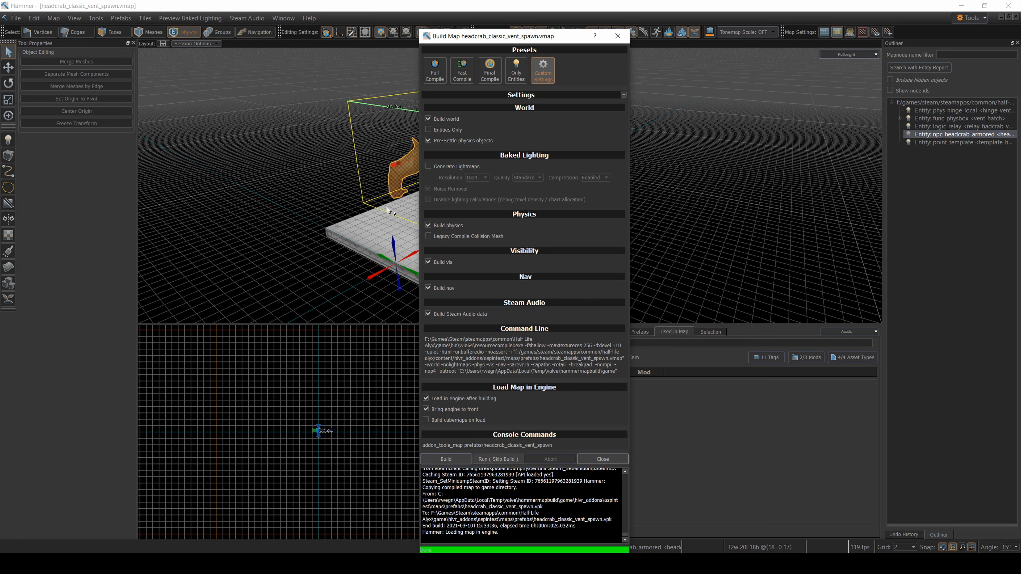
Close the modified prefab's map and delete the original vent spawn prefab from headcrabprefab.vmap.
{"action": "left_click", "coordinate": [15, 18]}
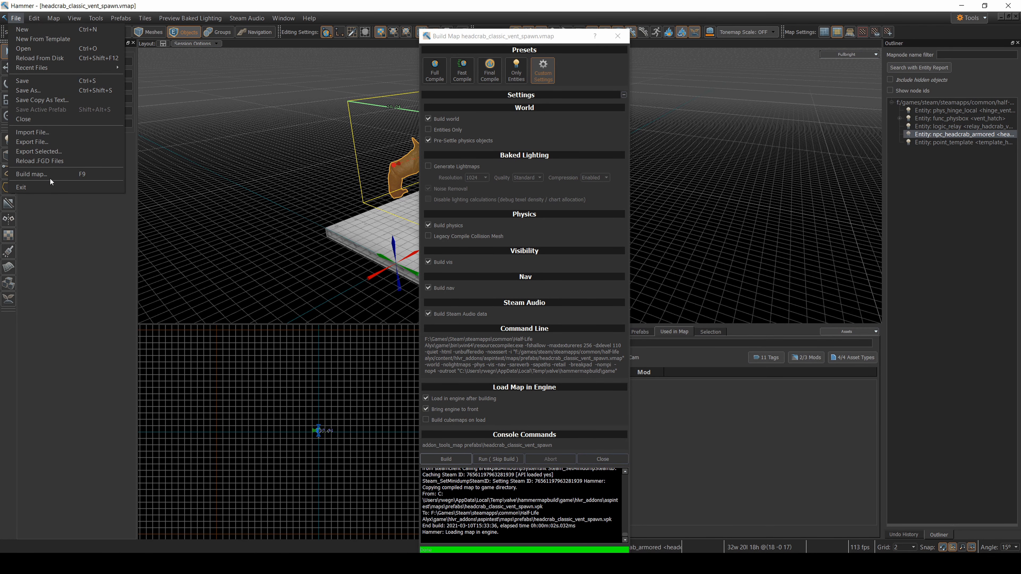
{"action": "left_click", "coordinate": [24, 119]}
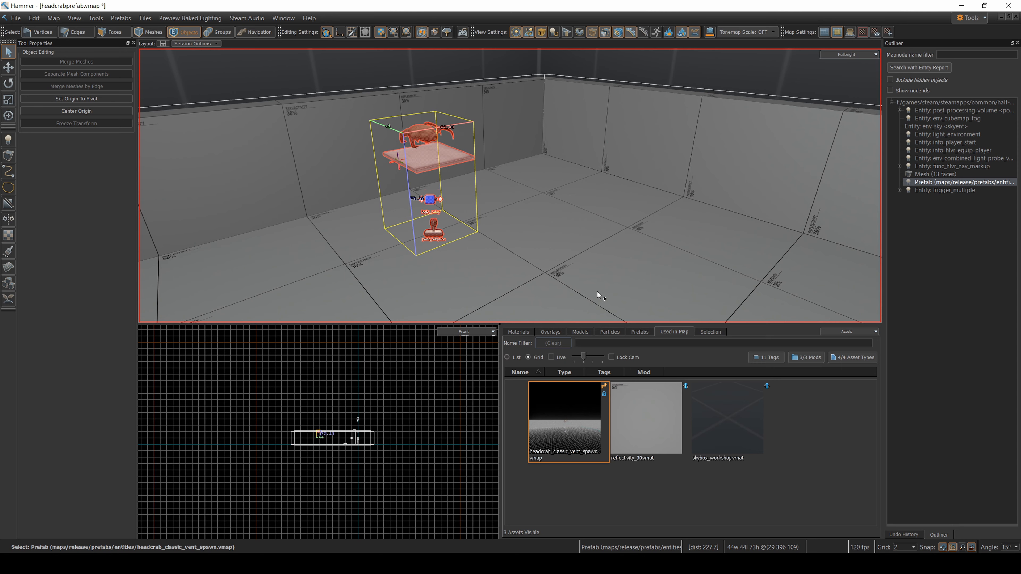
{"action": "key", "text": "Delete"}
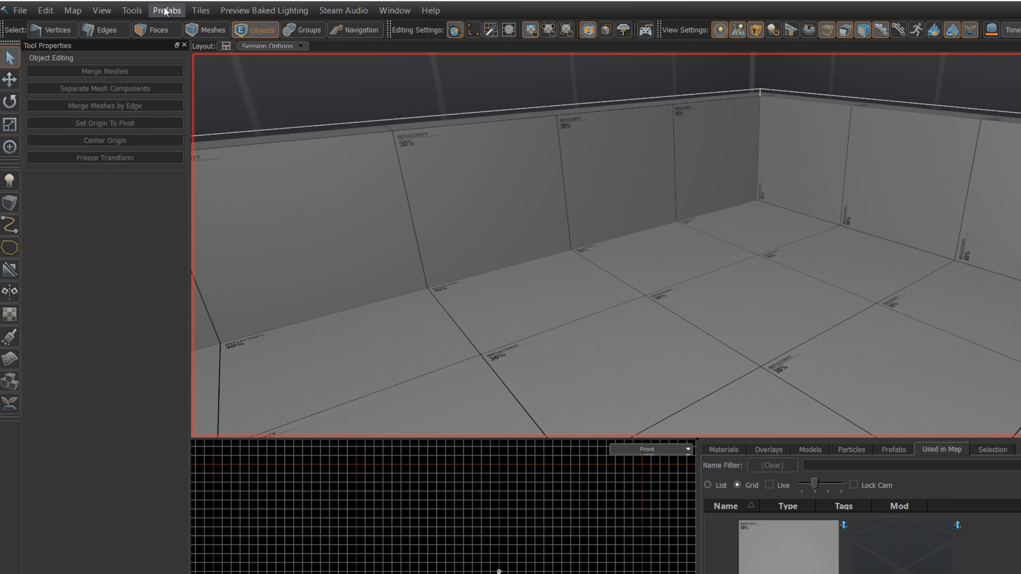
Import headcrab_classic_vent_spawn.vmap from the addon's maps/prefabs folder as a prefab.
{"action": "left_click", "coordinate": [164, 11]}
{"action": "left_click", "coordinate": [183, 26]}
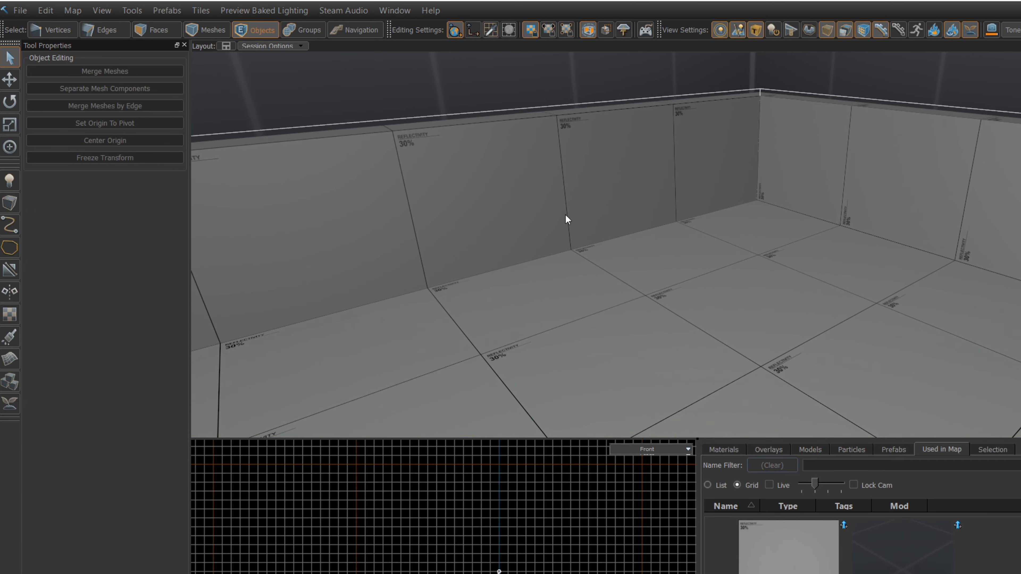
{"action": "scroll", "coordinate": [365, 310], "scroll_direction": "down", "scroll_amount": 10}
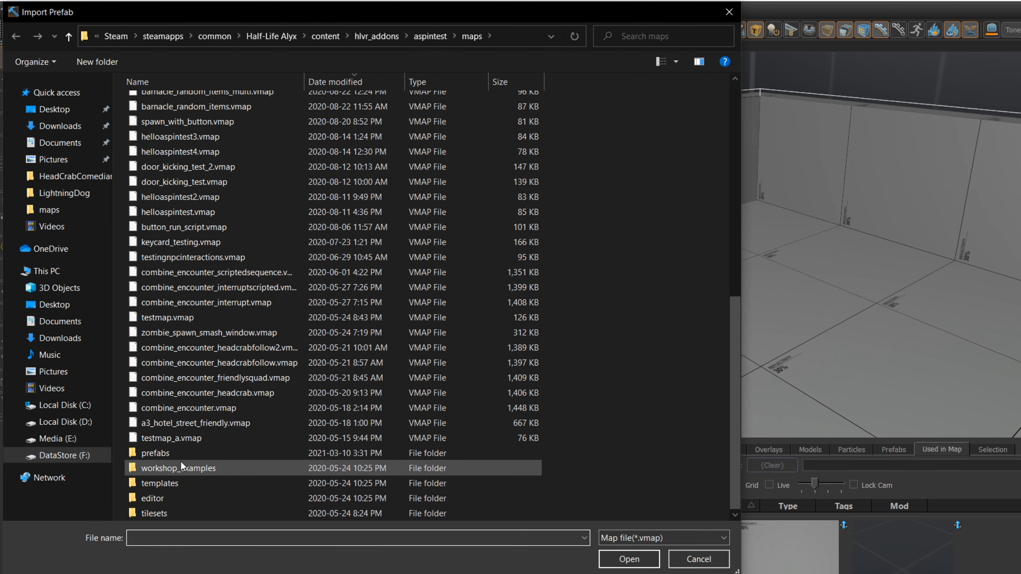
{"action": "double_click", "coordinate": [180, 453]}
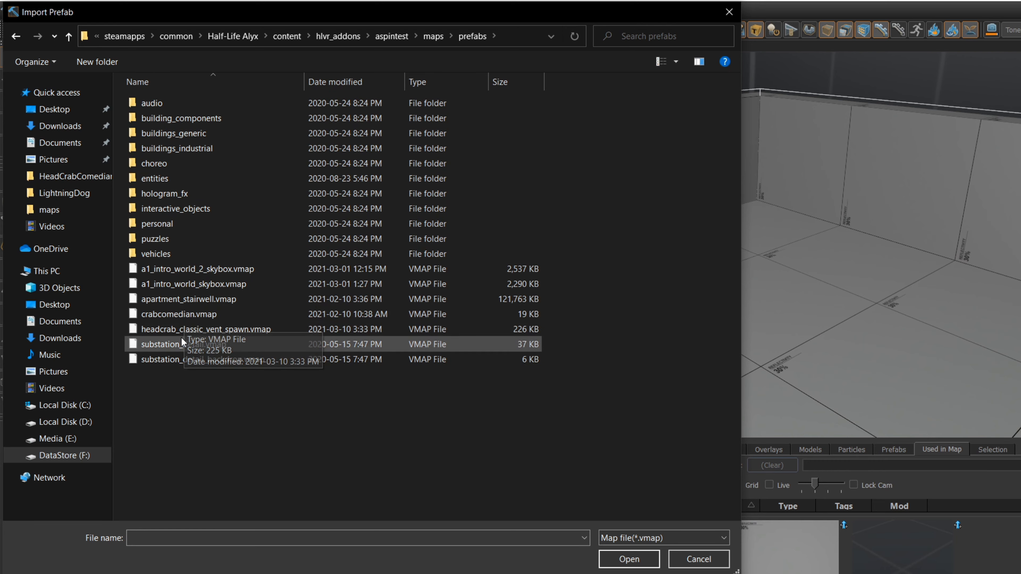
{"action": "left_click", "coordinate": [219, 332]}
{"action": "left_click", "coordinate": [631, 553]}
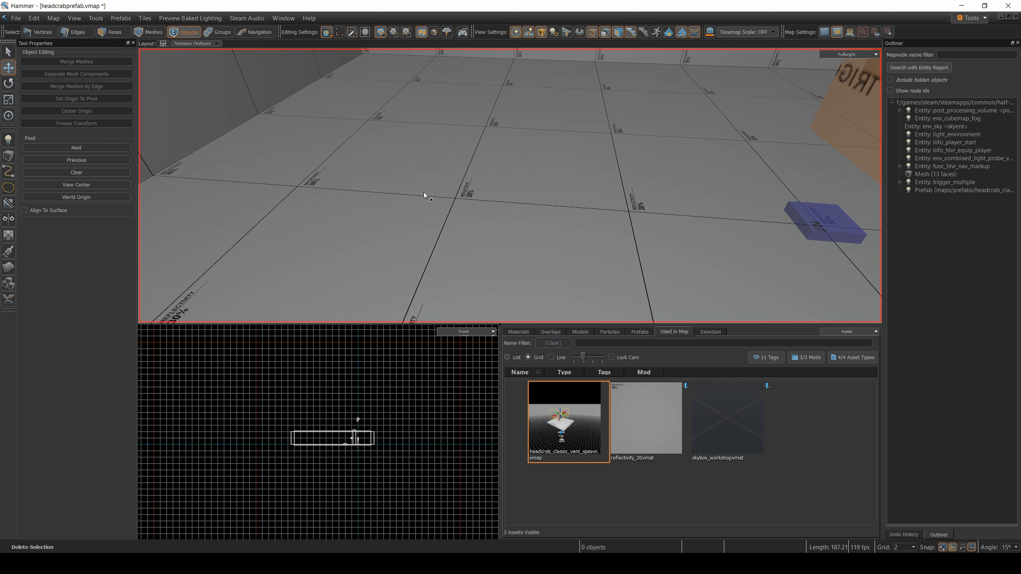
Select the imported vent spawn prefab beside the player start and move it about 314 units across the room, beyond the trigger.
{"action": "key", "text": "z"}
{"action": "key", "text": "w"}
{"action": "key", "text": "d"}
{"action": "key", "text": "z"}
{"action": "left_click", "coordinate": [405, 142]}
{"action": "key", "text": "z"}
{"action": "key", "text": "s"}
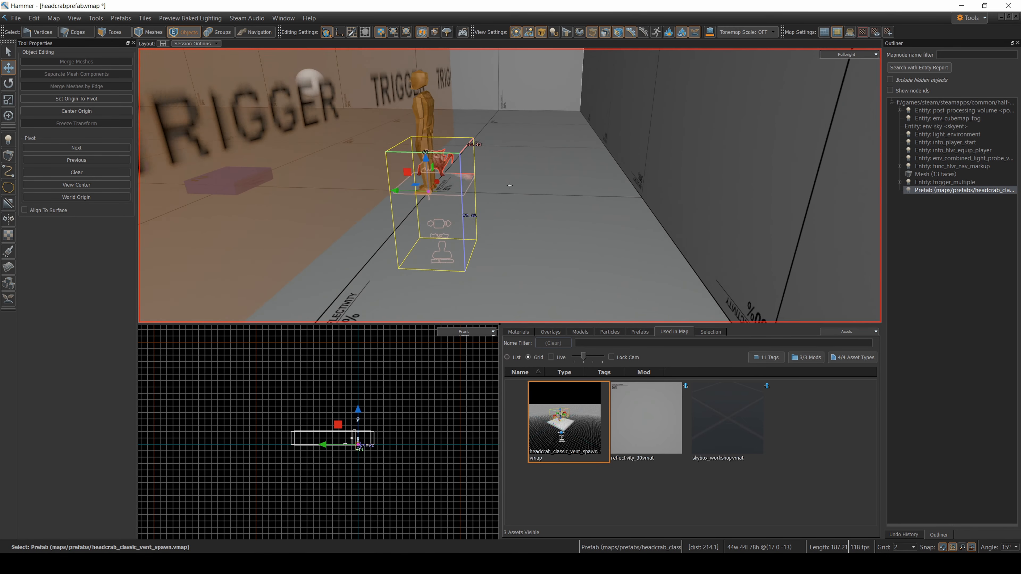
{"action": "key", "text": "z"}
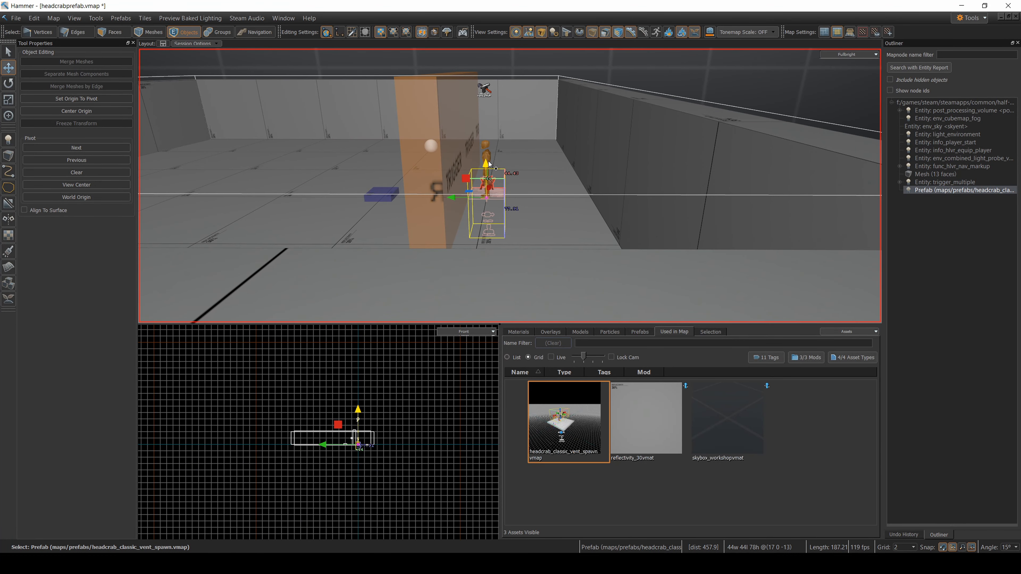
{"action": "left_click_drag", "start_coordinate": [468, 179], "coordinate": [187, 127]}
{"action": "key", "text": "z"}
{"action": "key", "text": "a"}
{"action": "key", "text": "s"}
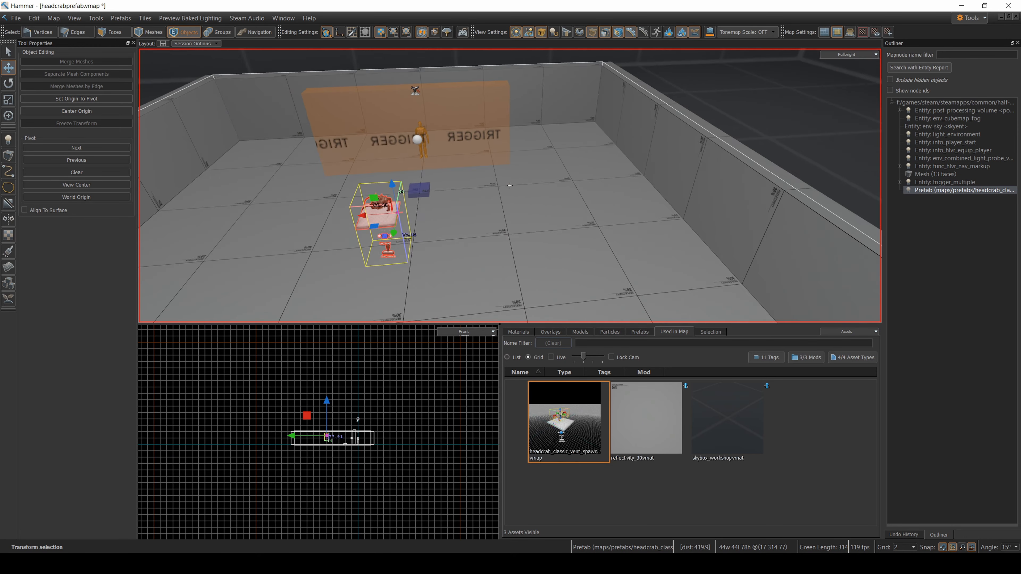
Raise the vent spawn prefab about 52 units so its vent cover and headcrab sit above the room's walls.
{"action": "left_click_drag", "start_coordinate": [407, 177], "coordinate": [461, 126]}
{"action": "key", "text": "z"}
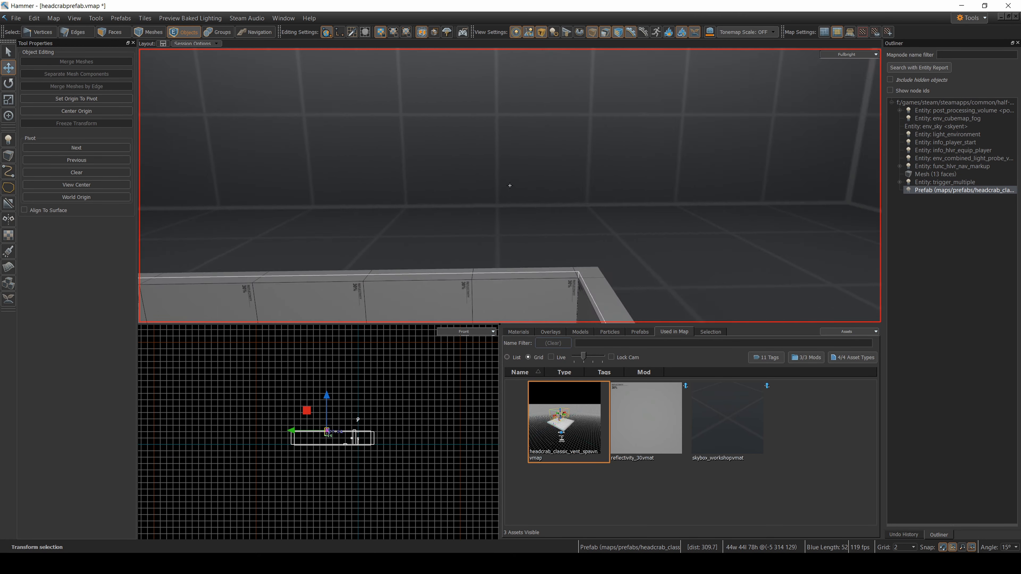
{"action": "key", "text": "w"}
{"action": "key", "text": "s"}
{"action": "key", "text": "w"}
{"action": "key", "text": "z"}
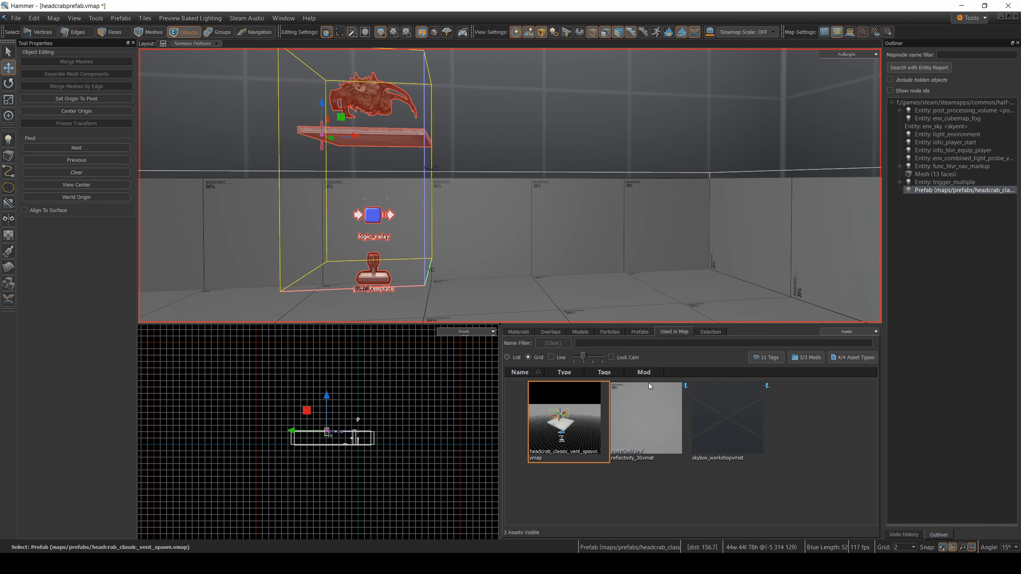
Review the target entity and input of the trigger_multiple's OnTrigger output, and close its properties.
{"action": "key", "text": "z"}
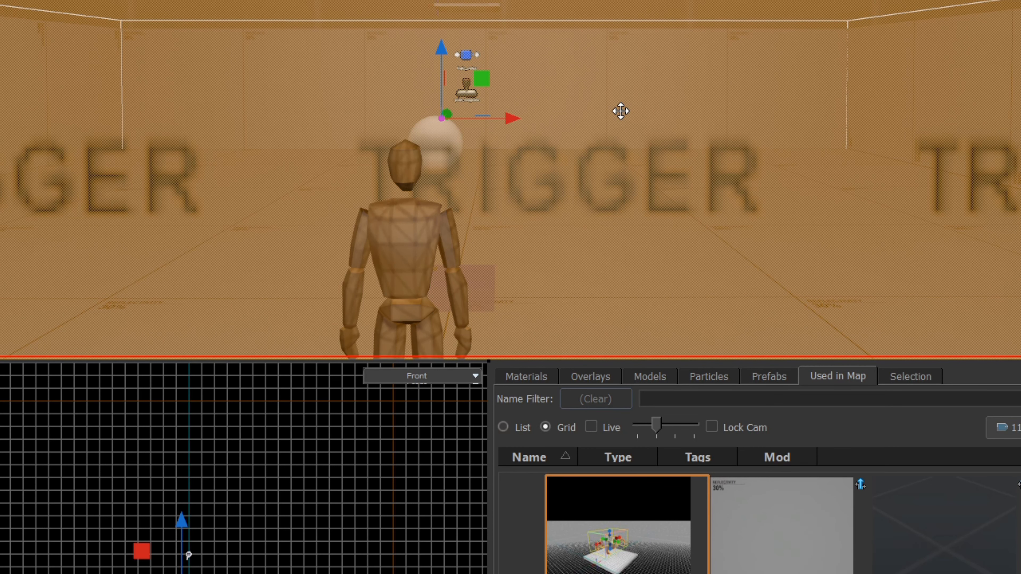
{"action": "key", "text": "alt+Return"}
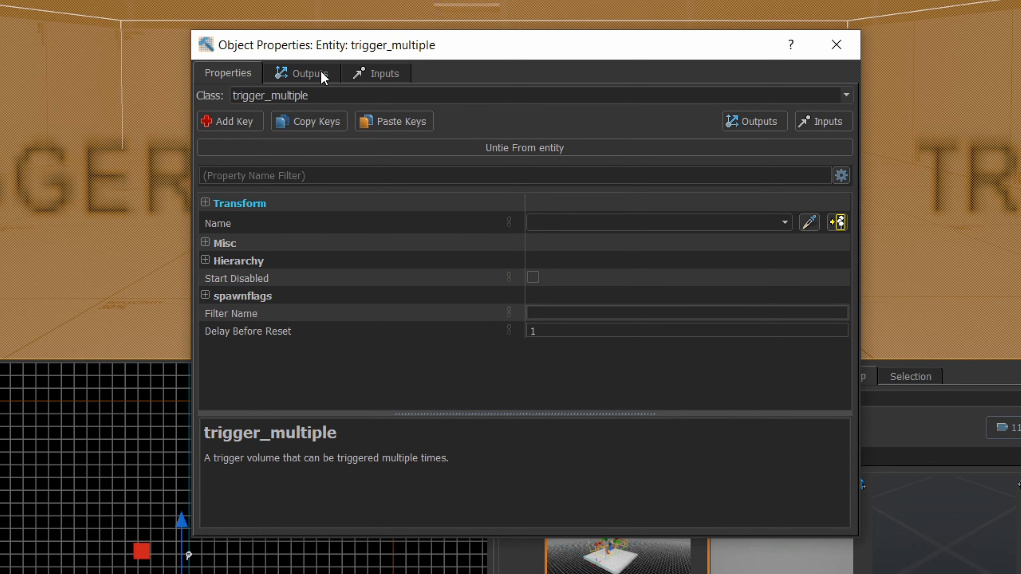
{"action": "left_click", "coordinate": [361, 76]}
{"action": "left_click", "coordinate": [288, 73]}
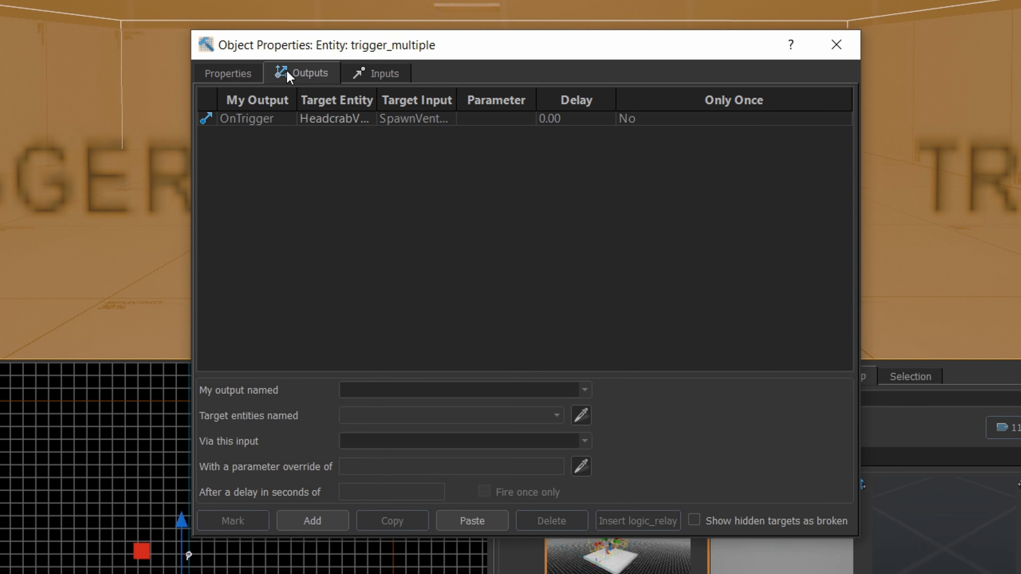
{"action": "left_click", "coordinate": [336, 125]}
{"action": "left_click_drag", "start_coordinate": [440, 442], "coordinate": [342, 441]}
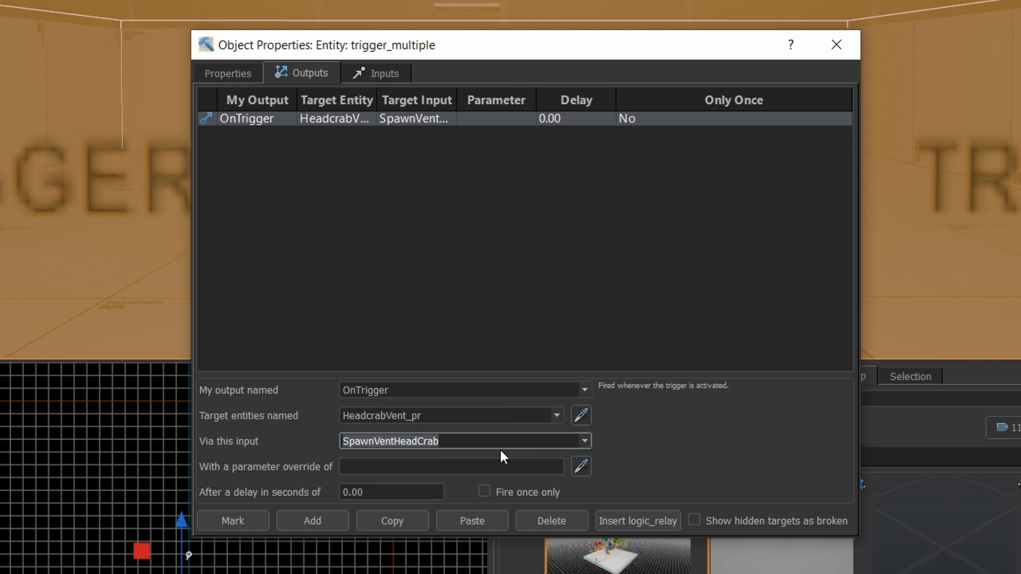
{"action": "left_click", "coordinate": [837, 44]}
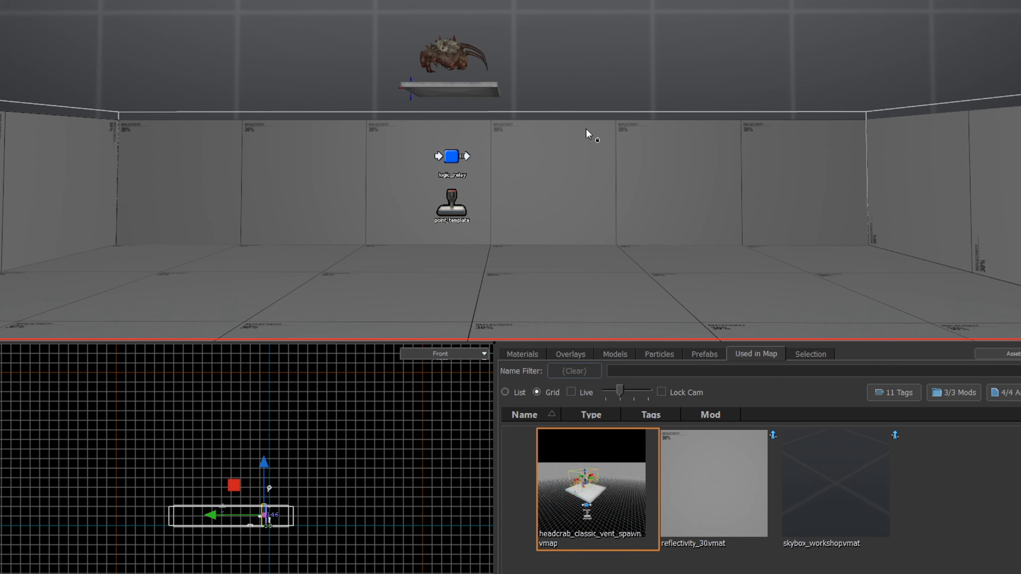
Build headcrabprefab.vmap with the Only Entities preset and load it in the engine.
{"action": "key", "text": "s"}
{"action": "right_click_drag", "start_coordinate": [579, 160], "coordinate": [508, 134]}
{"action": "right_click_drag", "start_coordinate": [254, 65], "coordinate": [284, 76]}
{"action": "key", "text": "w"}
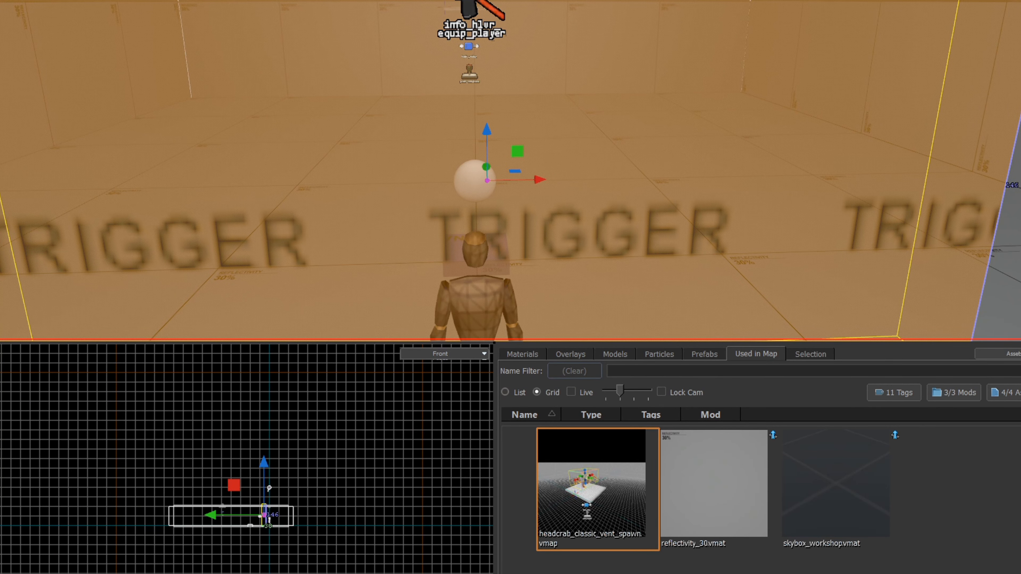
{"action": "key", "text": "z"}
{"action": "key", "text": "F9"}
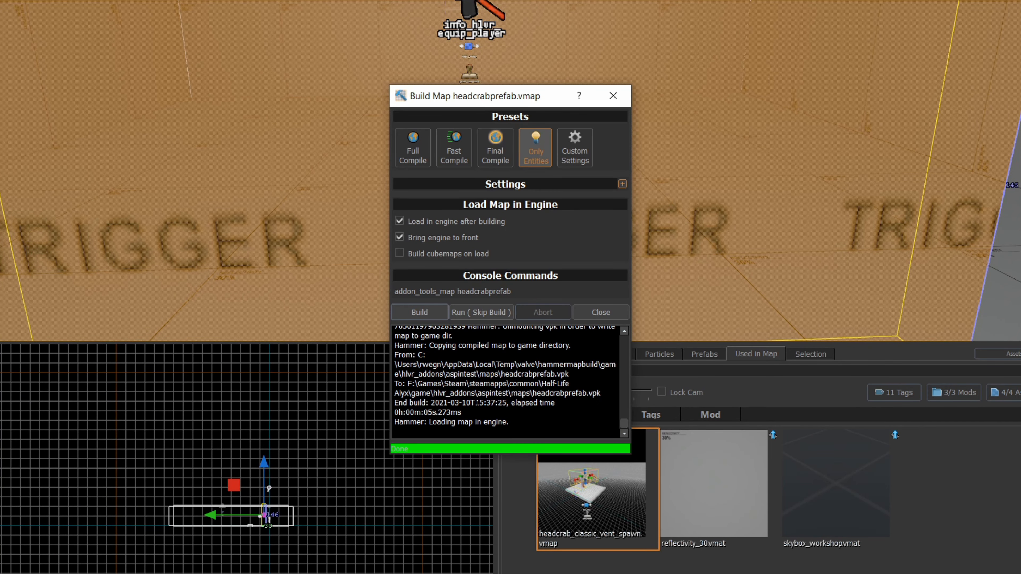
{"action": "left_click", "coordinate": [417, 312]}
{"action": "left_click", "coordinate": [450, 305]}
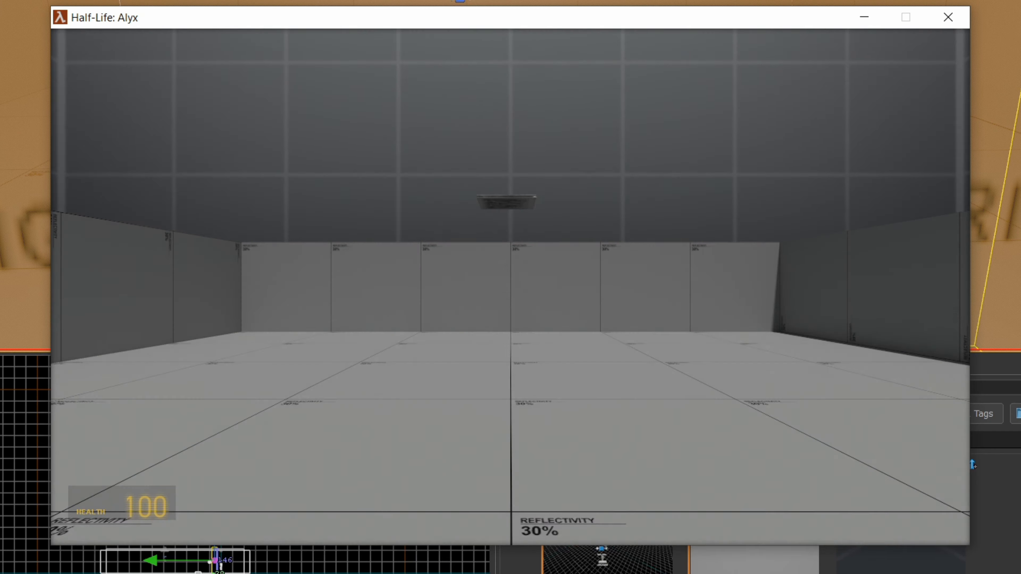
Walk through the trigger in the running game to spawn the armored headcrab from the vent and observe its behavior.
{"action": "key", "text": "w"}
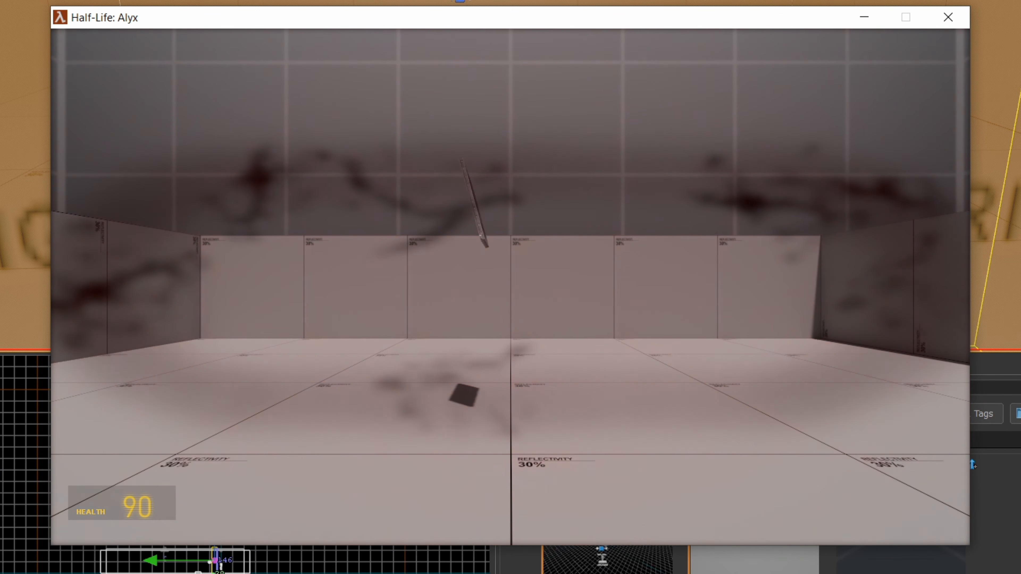
{"action": "key", "text": "s"}
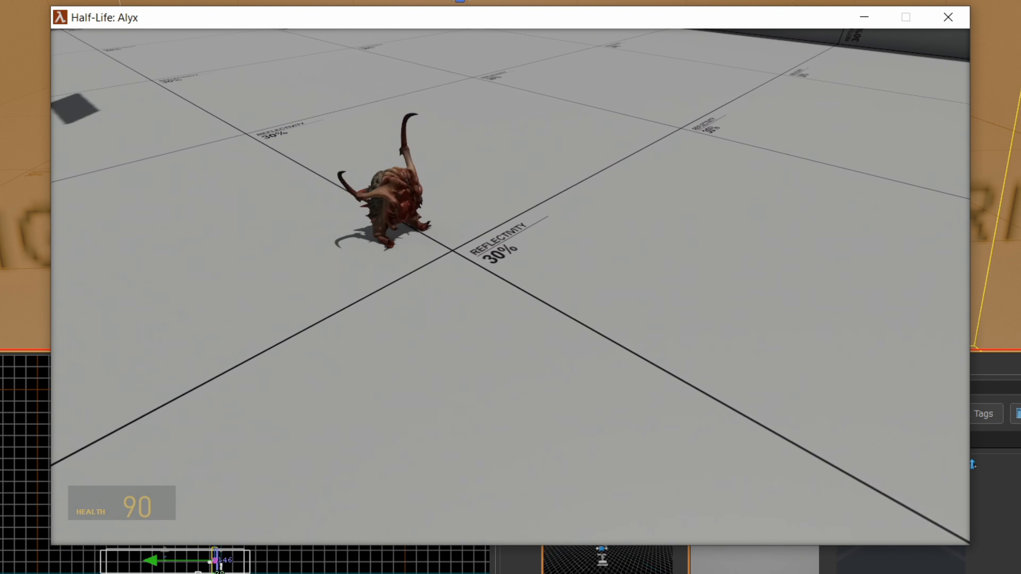
{"action": "key", "text": "a"}
{"action": "key", "text": "a"}
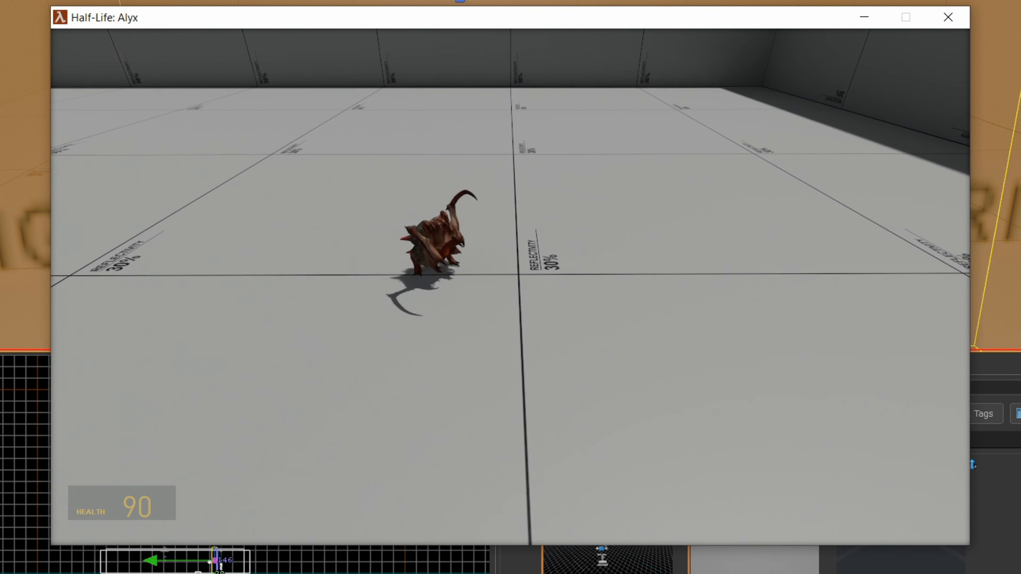
{"action": "key", "text": "a"}
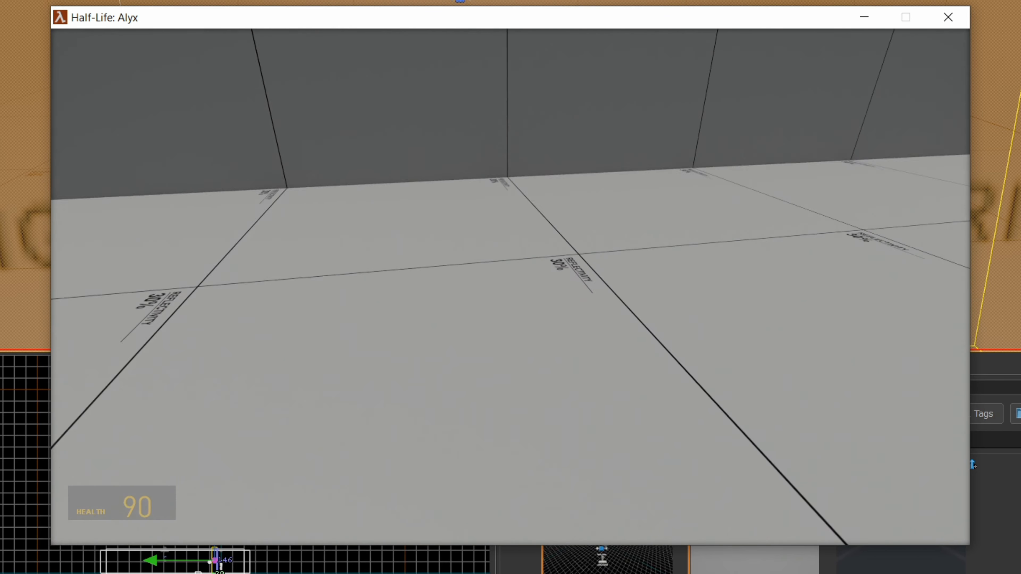
{"action": "key", "text": "s"}
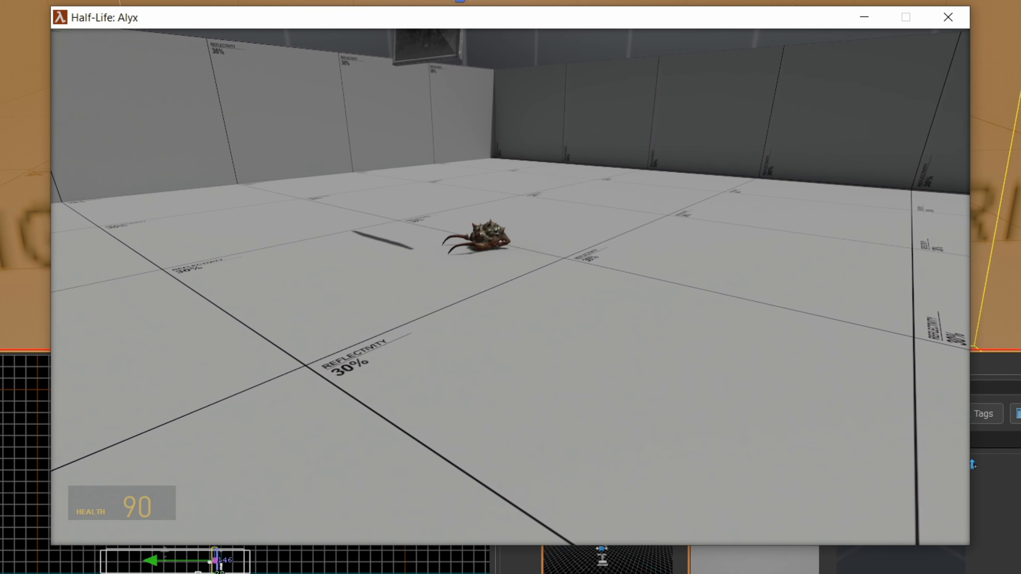